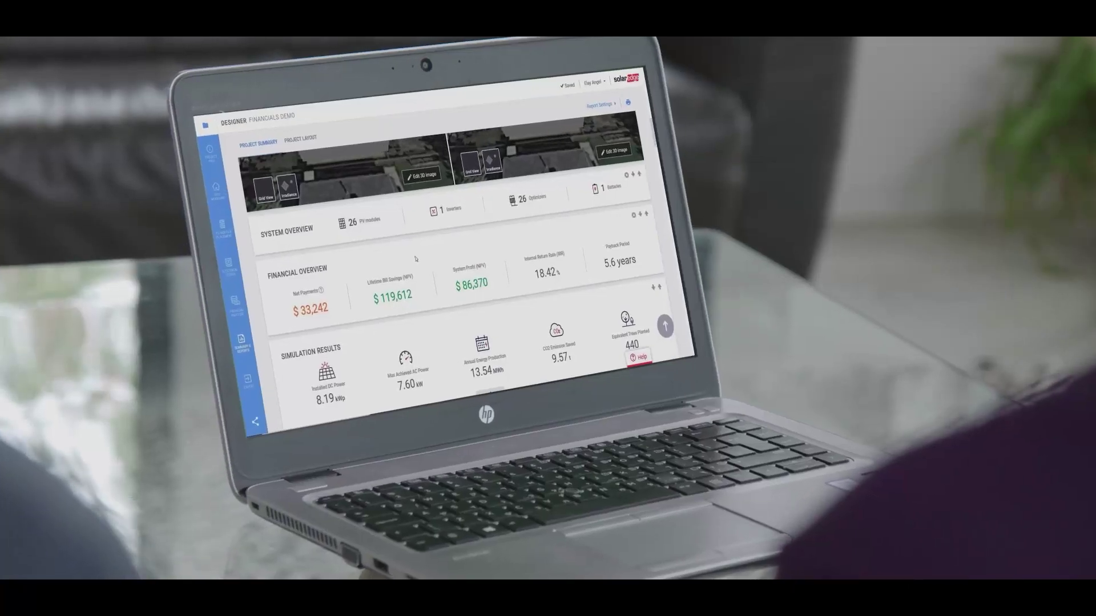
# In AutoCAD, start Save As in another format and list the file types, including DXF versions
pyautogui.scroll(-2, 411, 260)
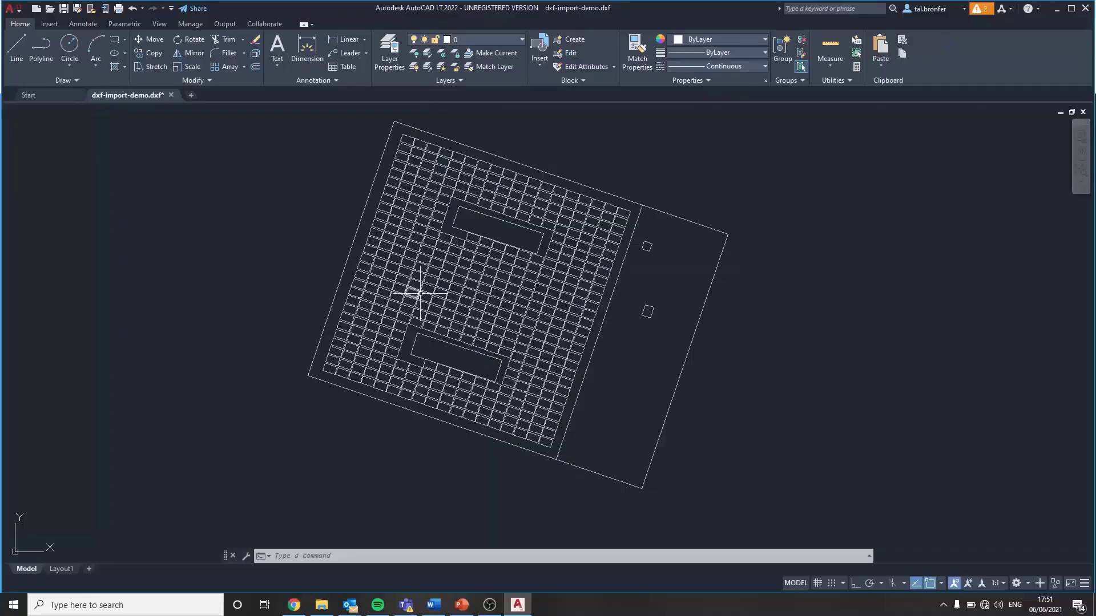
pyautogui.click(13, 9)
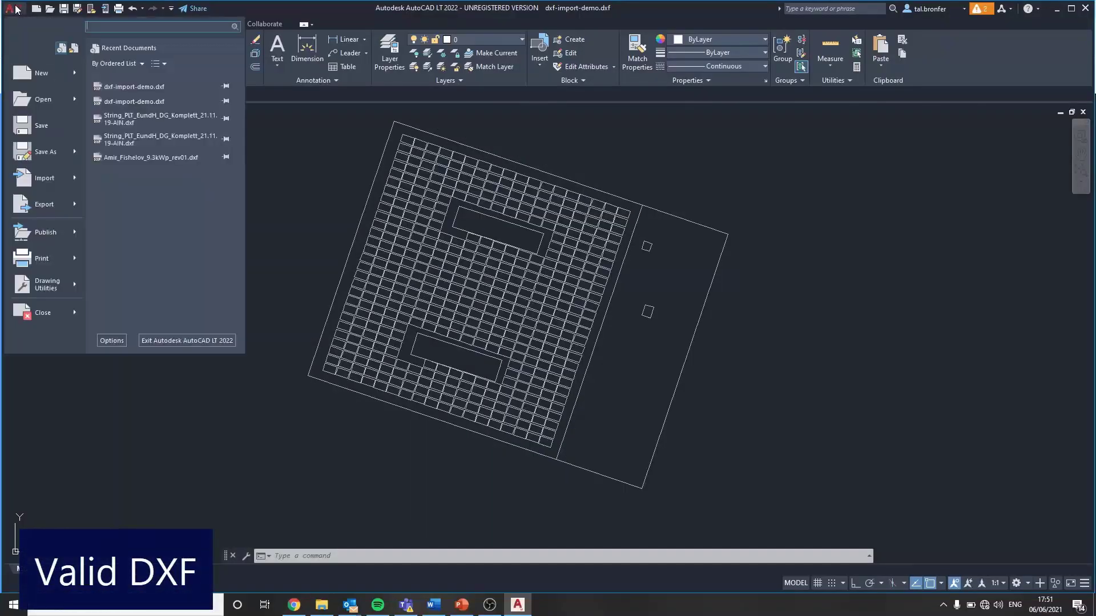
pyautogui.moveTo(35, 153)
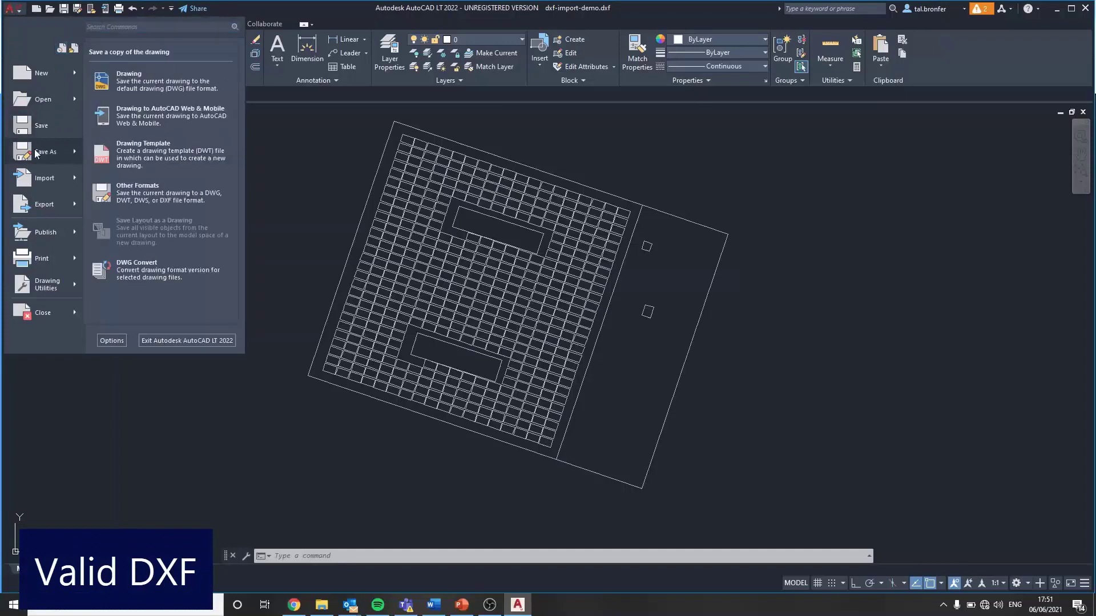
pyautogui.click(158, 201)
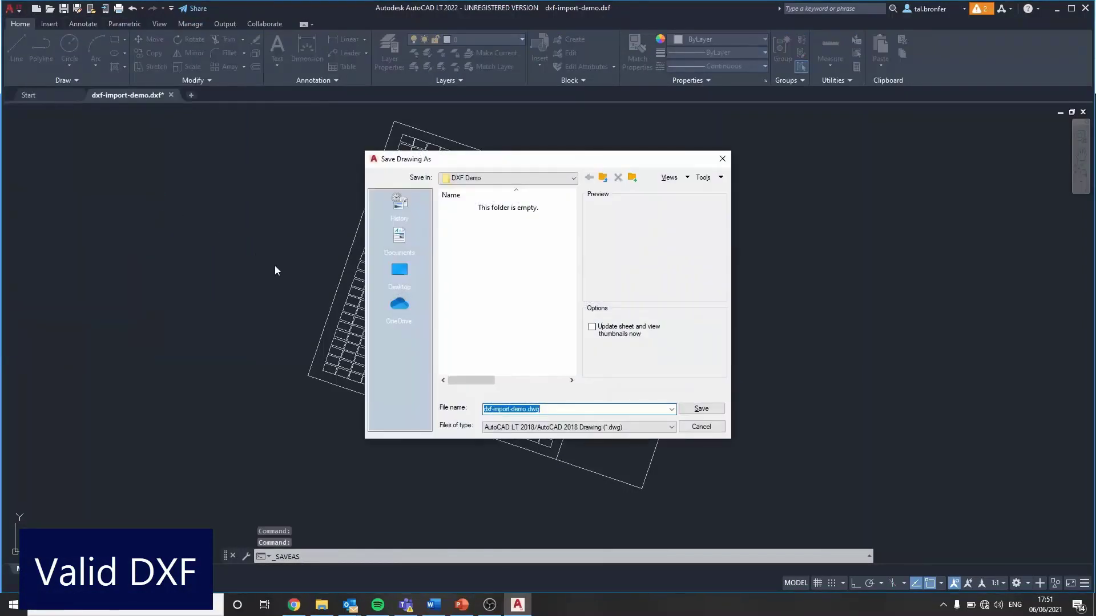
pyautogui.click(561, 429)
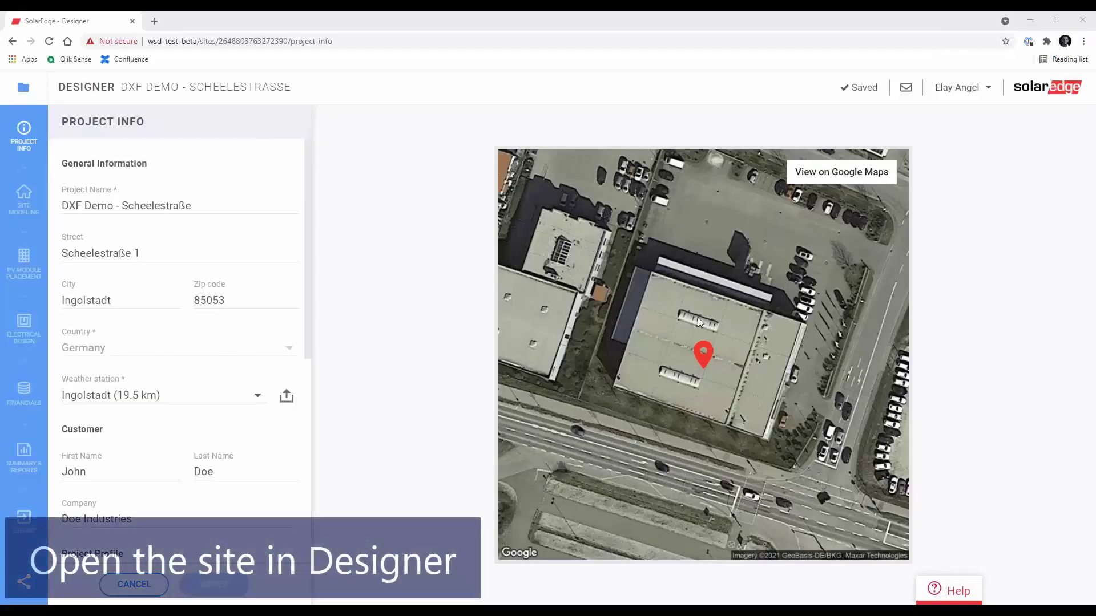
# In Site Modeling, start a DXF upload that overwrites the existing layout, and browse for the file
pyautogui.click(23, 205)
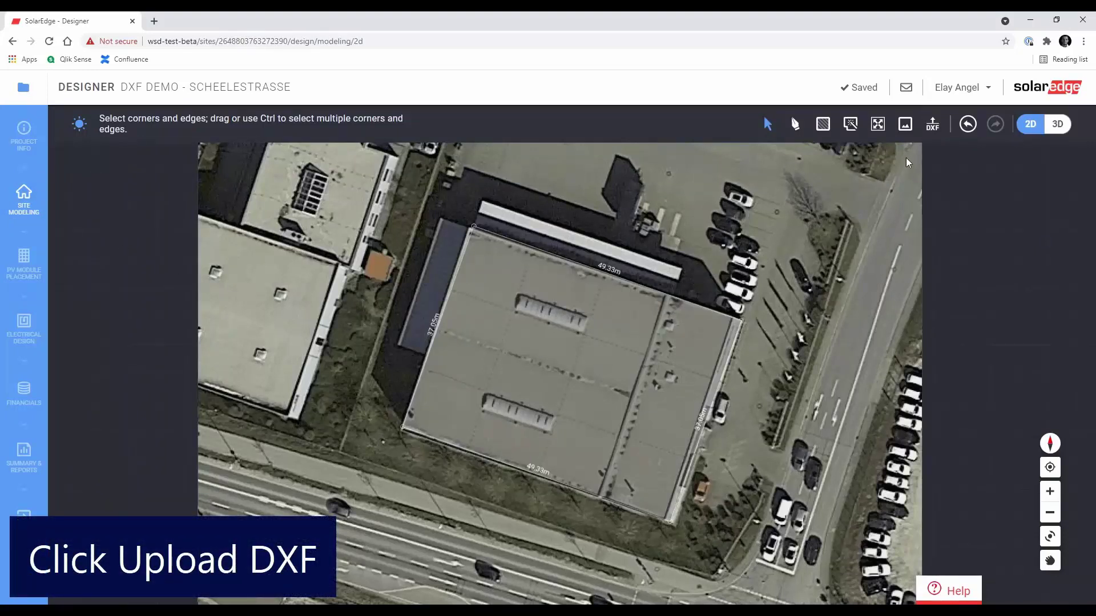
pyautogui.click(934, 125)
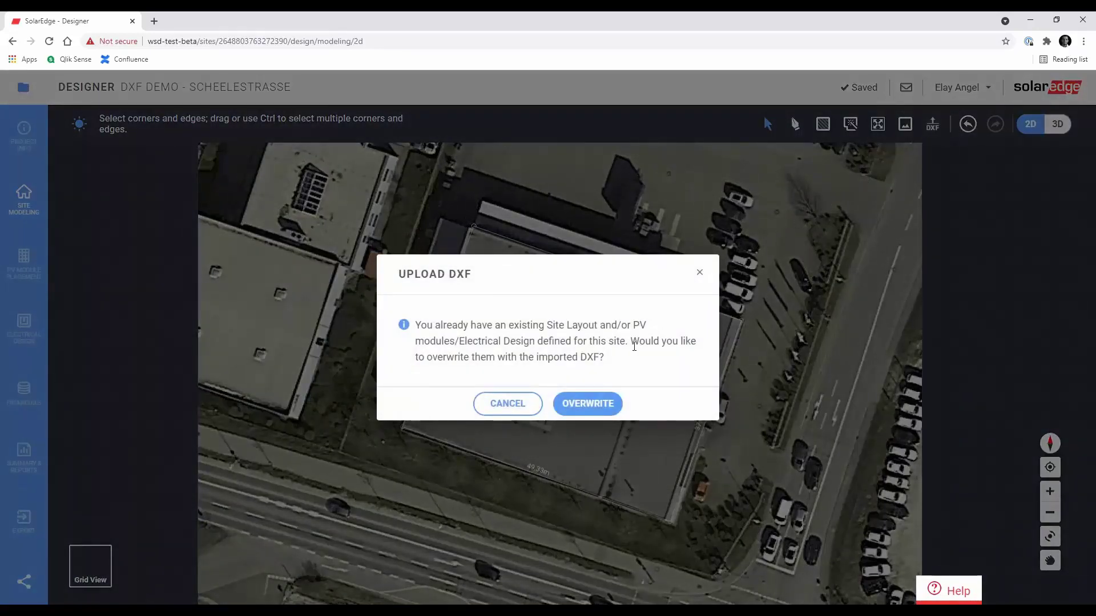
pyautogui.click(593, 405)
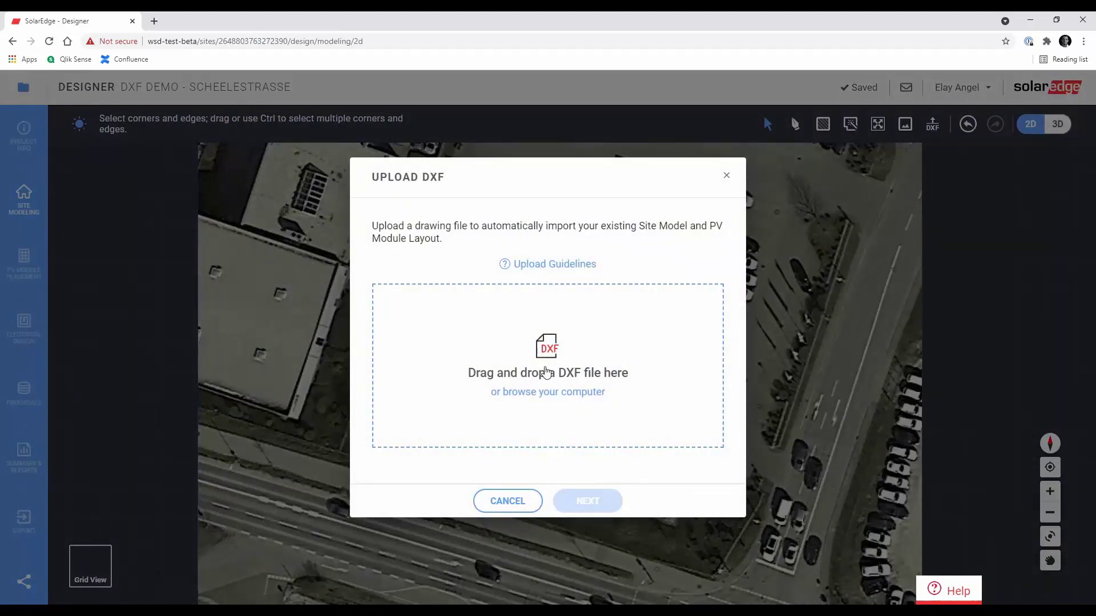
pyautogui.click(546, 373)
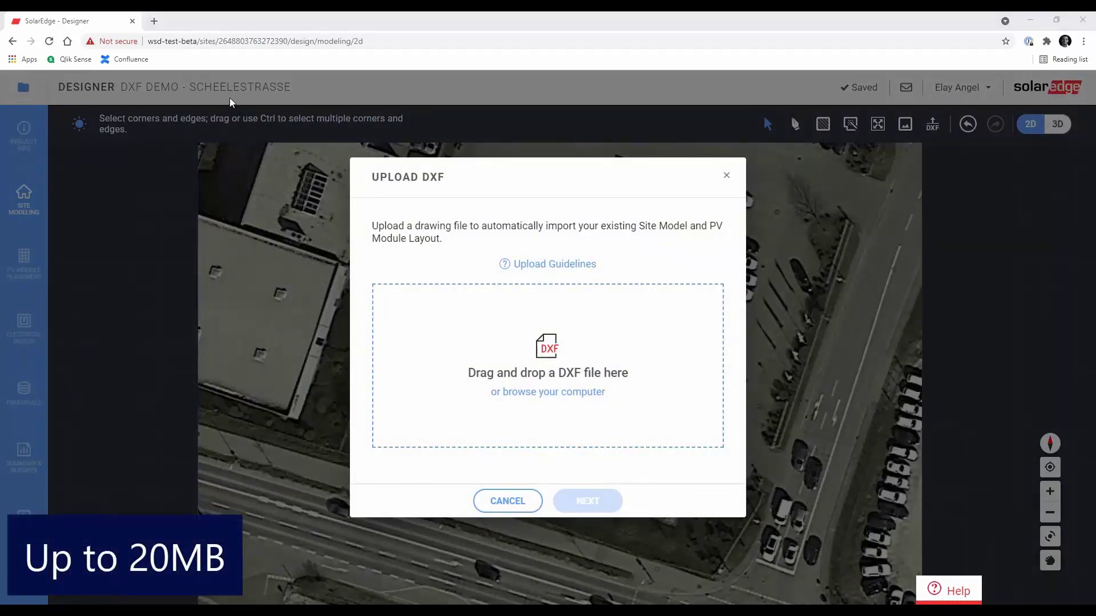
# Confirm dxf-import-demo.dxf, using layer SITE_MODEL for Roof and PANEL_Q_PEAK_DUO_BLK-G6_330 for PV Modules
pyautogui.press('Return')
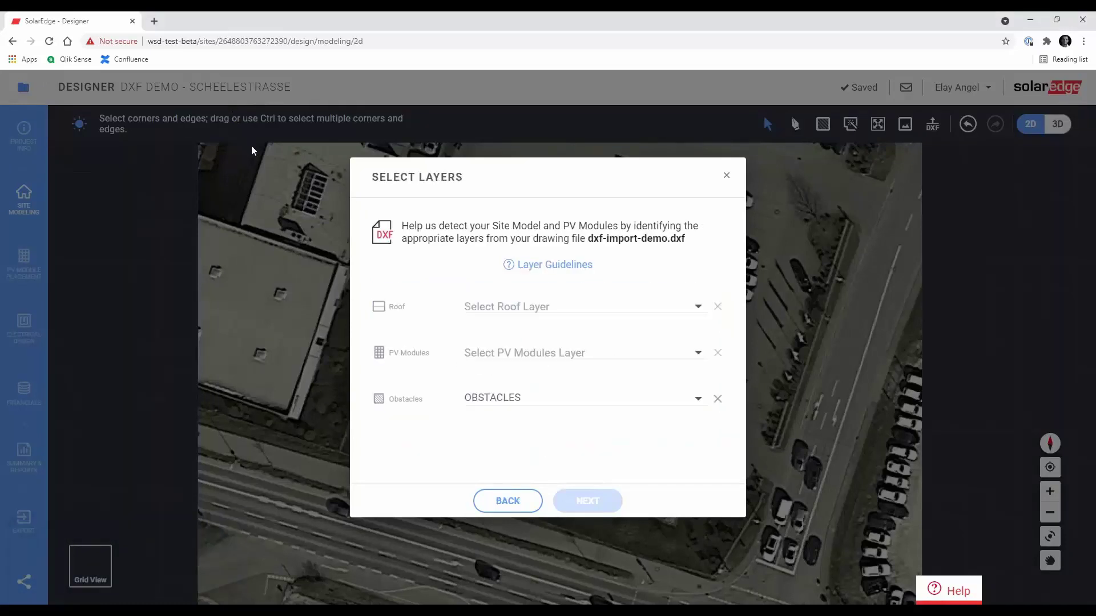
pyautogui.click(566, 308)
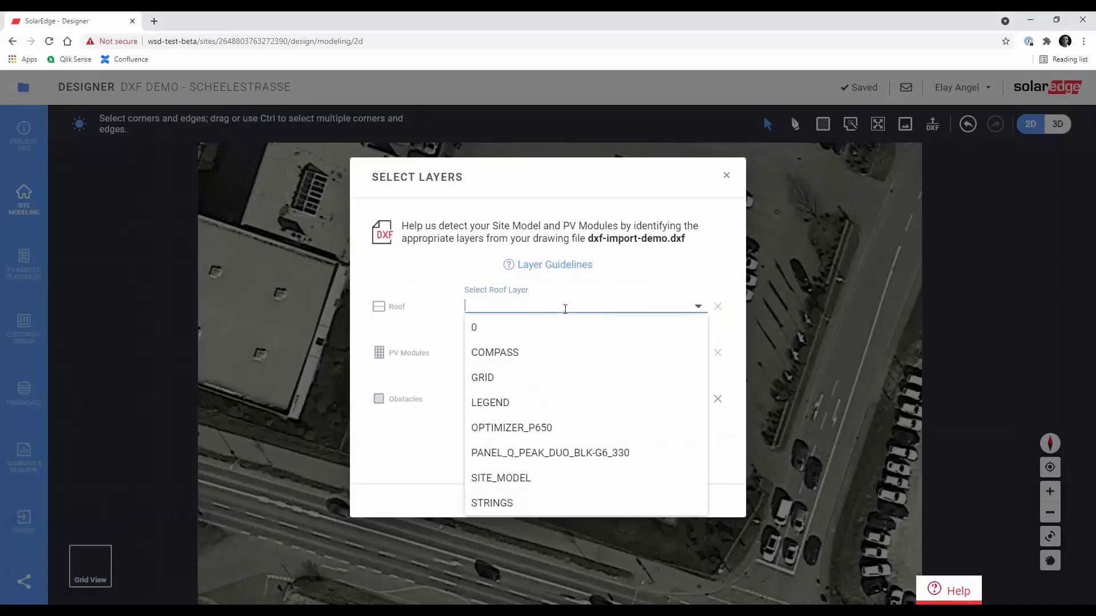
pyautogui.click(589, 488)
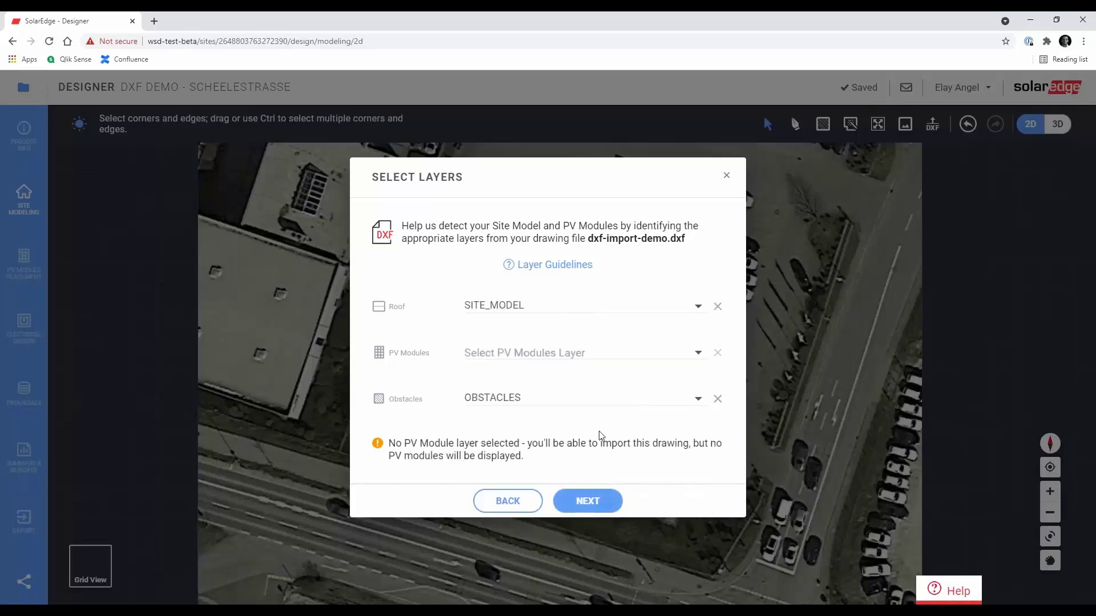
pyautogui.click(604, 353)
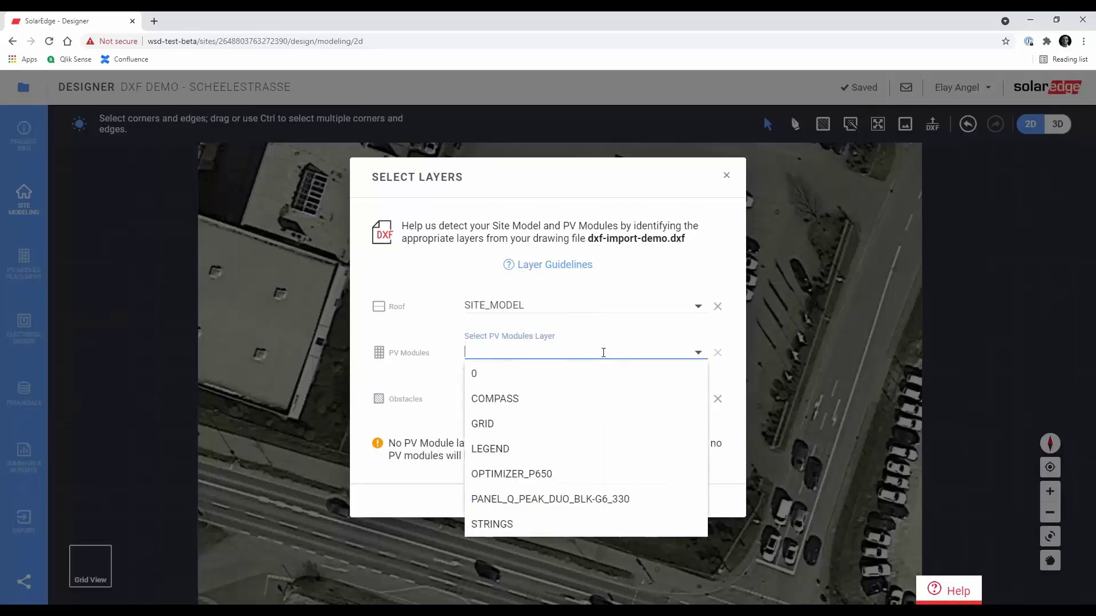
pyautogui.click(611, 500)
pyautogui.click(591, 501)
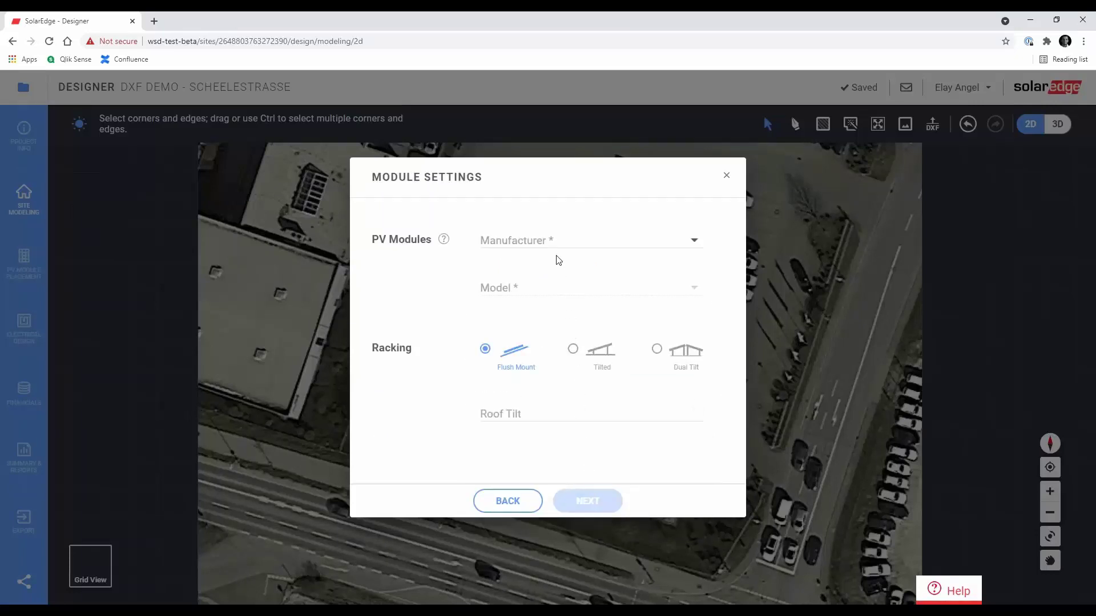
# Choose Hanwha Q.Cells GmbH as manufacturer and Q.PEAK DUO BLK-G6 330 as the module model
pyautogui.click(555, 241)
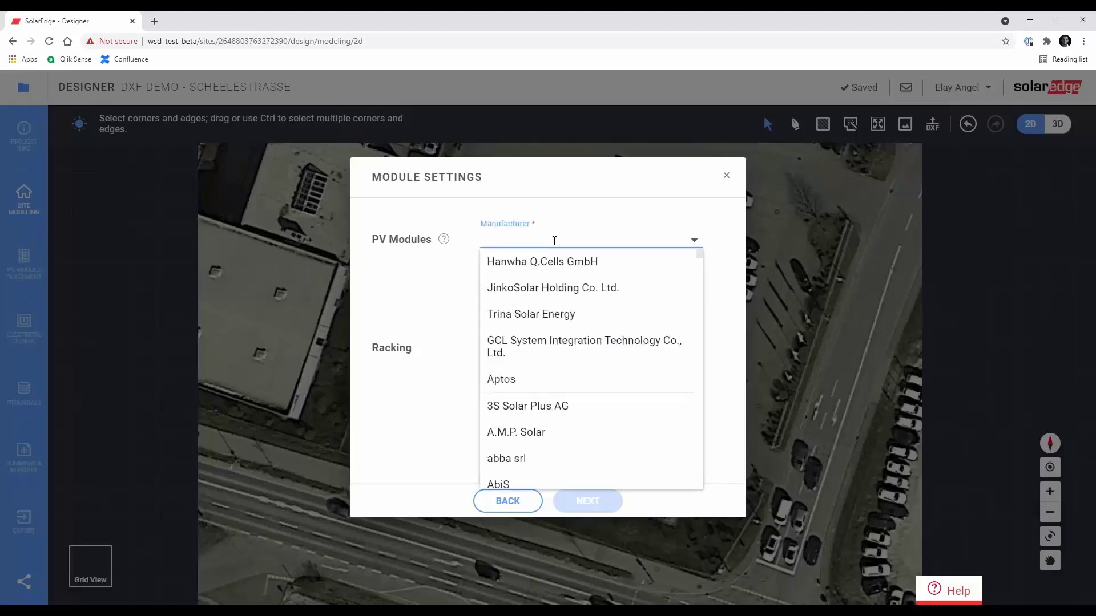
pyautogui.click(552, 262)
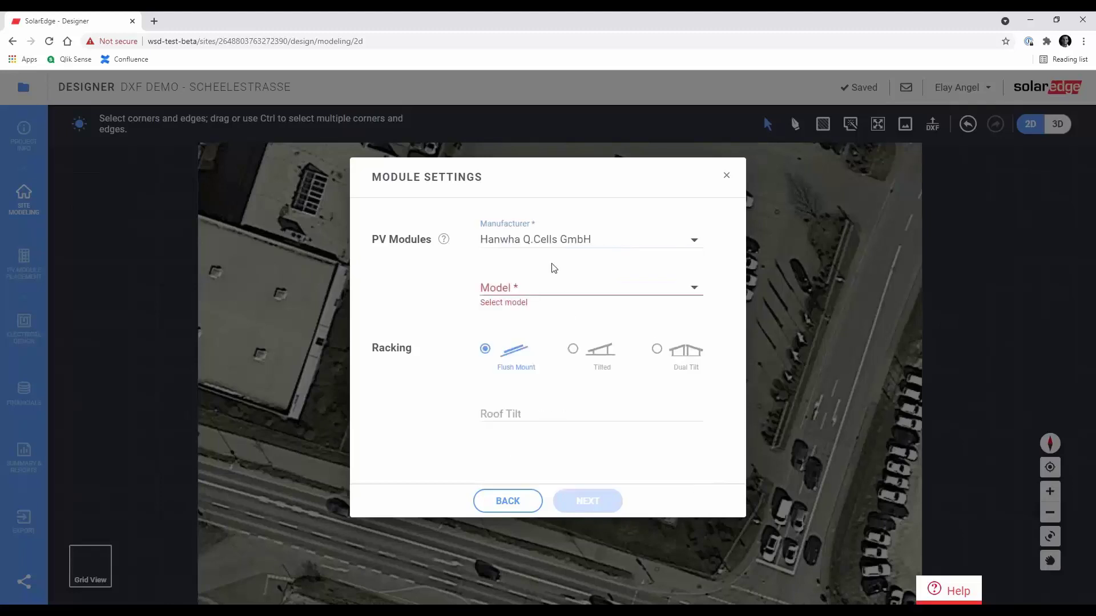
pyautogui.click(553, 286)
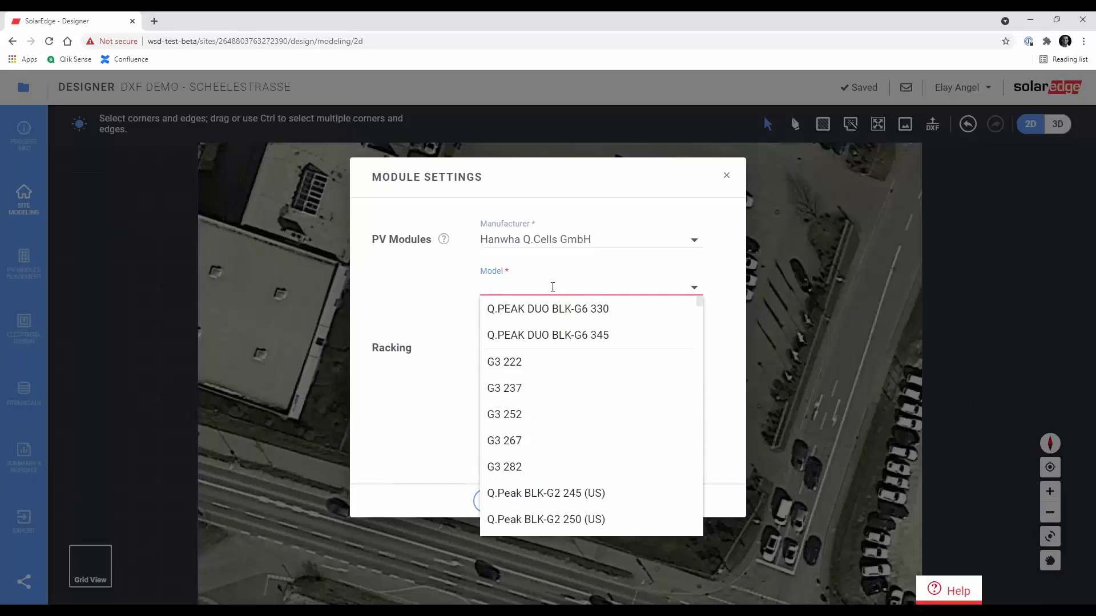
pyautogui.click(551, 313)
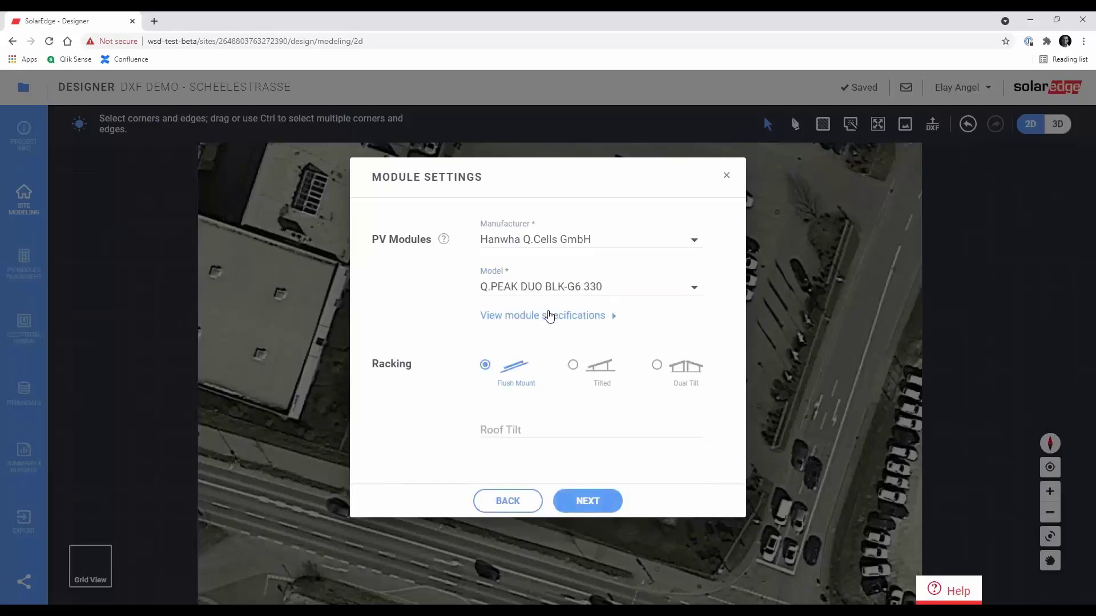
# Set the racking to Flush Mount with a 0° roof tilt
pyautogui.click(573, 367)
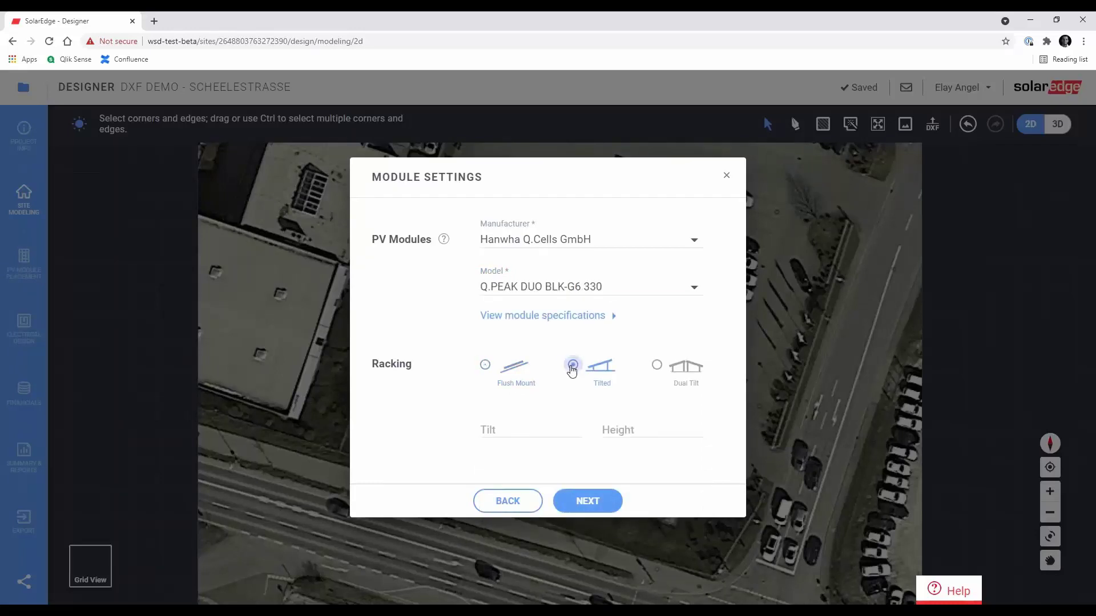
pyautogui.click(659, 371)
pyautogui.click(572, 368)
pyautogui.click(484, 367)
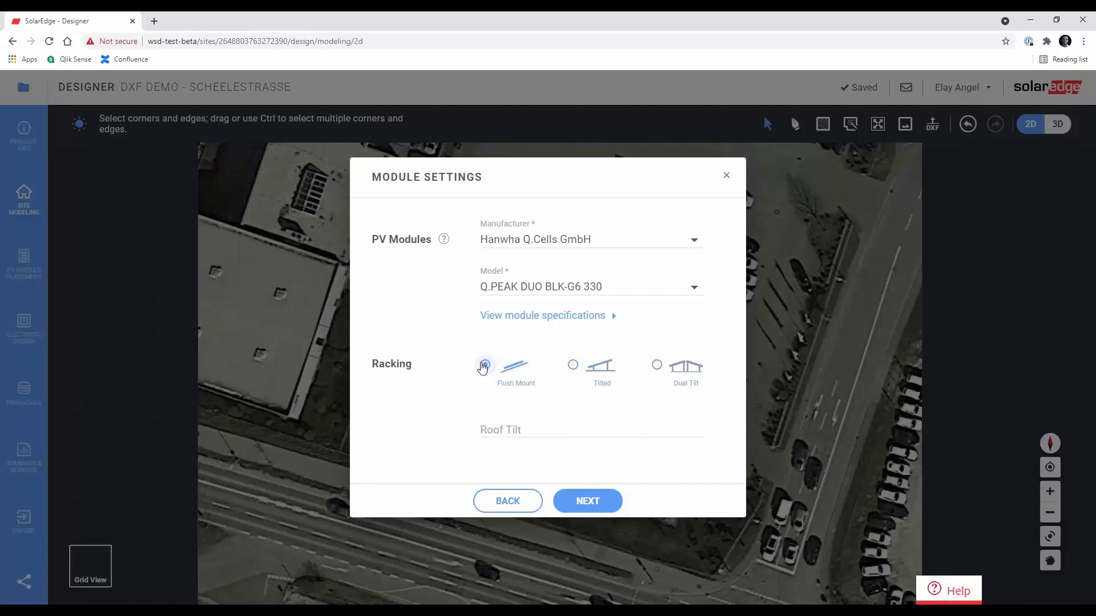
pyautogui.click(501, 432)
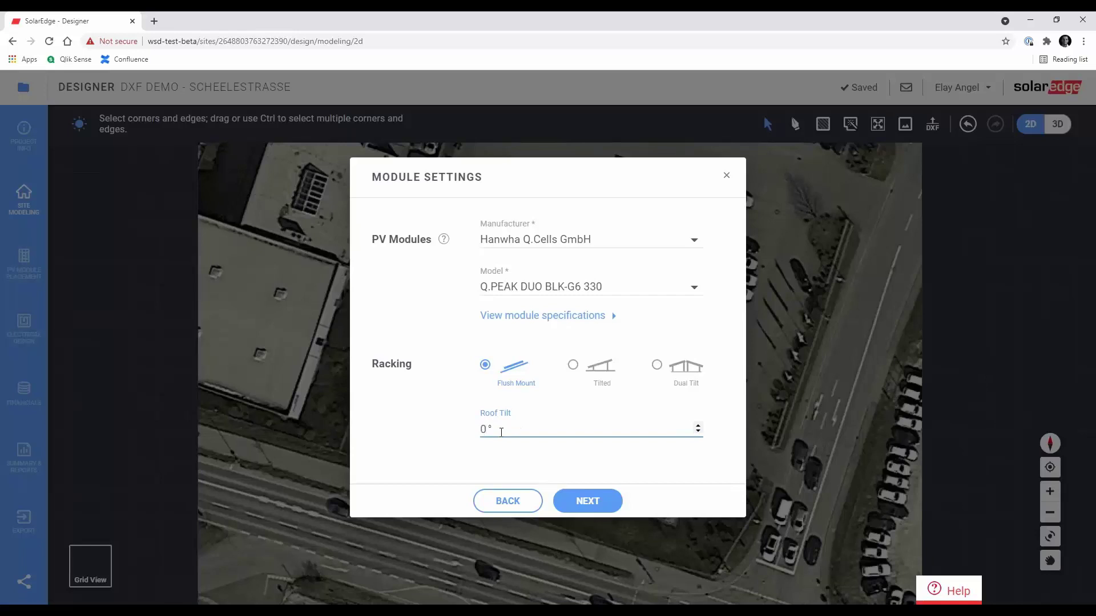
# Start processing dxf-import-demo.dxf and wait for the DXF Import Completed message
pyautogui.click(583, 501)
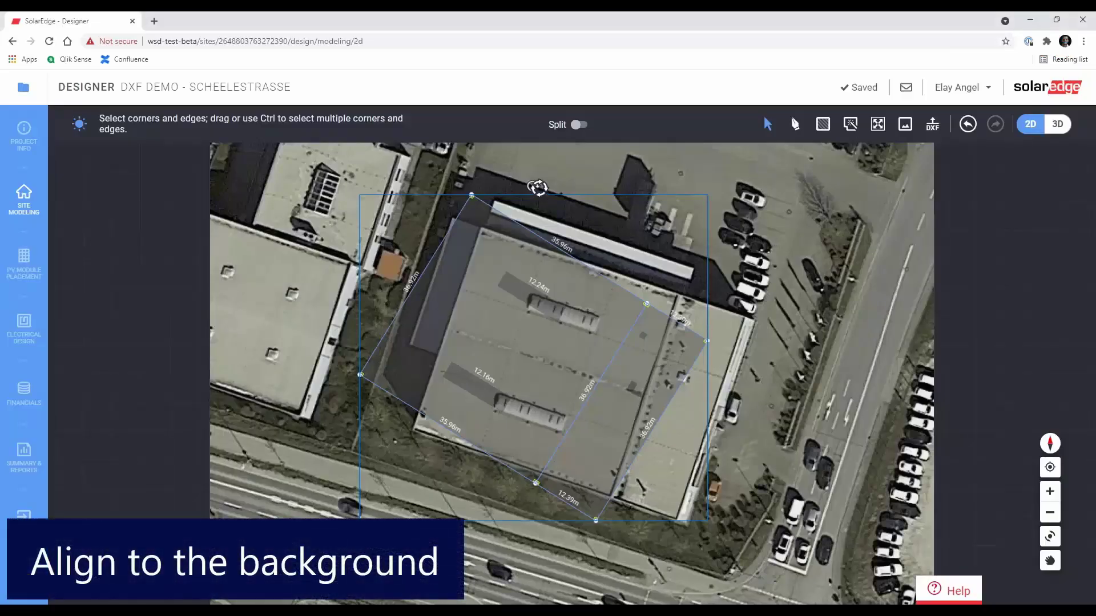
# Turn the imported DXF roof outline to match the building, then drag it onto the building's satellite image
pyautogui.moveTo(537, 188); pyautogui.dragTo(502, 204)
pyautogui.click(573, 261)
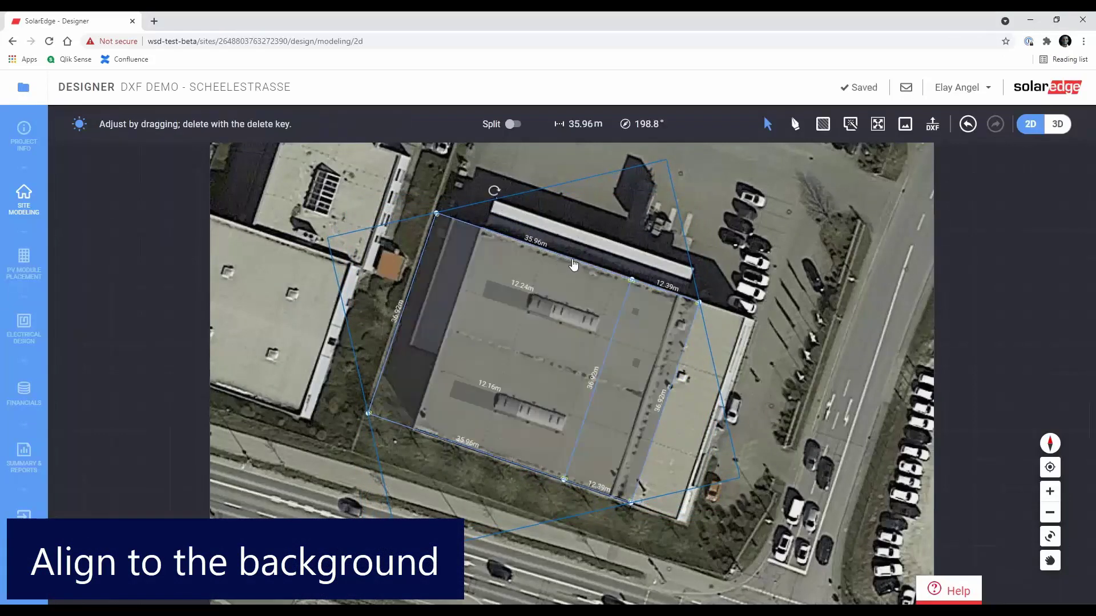
pyautogui.moveTo(573, 263); pyautogui.dragTo(618, 277)
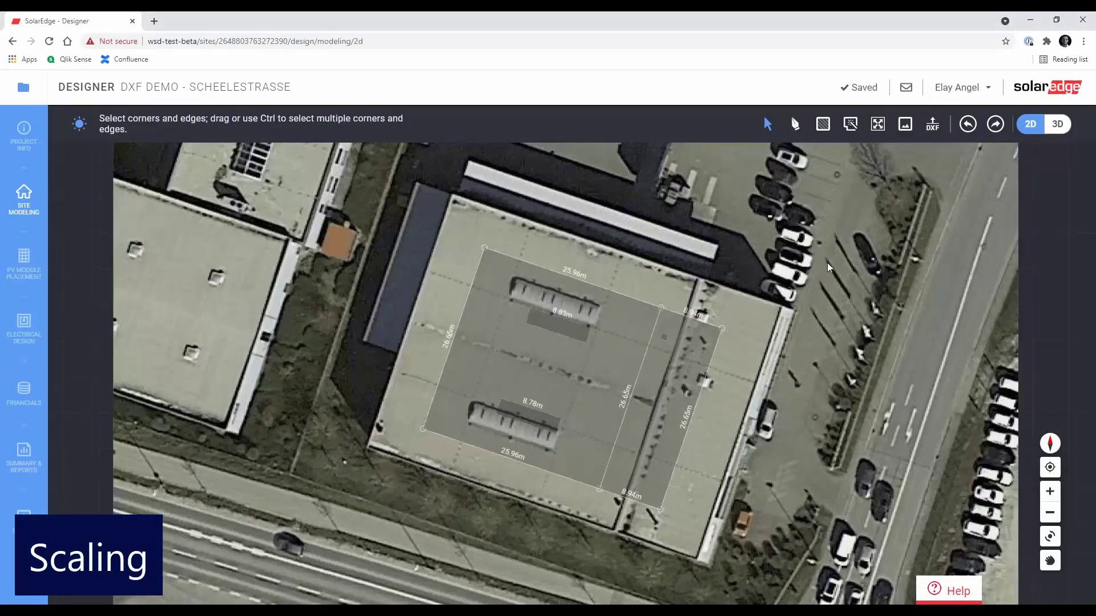
# Scale the site from the top roof edge, changing its length from 25.96 m to 35.96 m
pyautogui.click(878, 125)
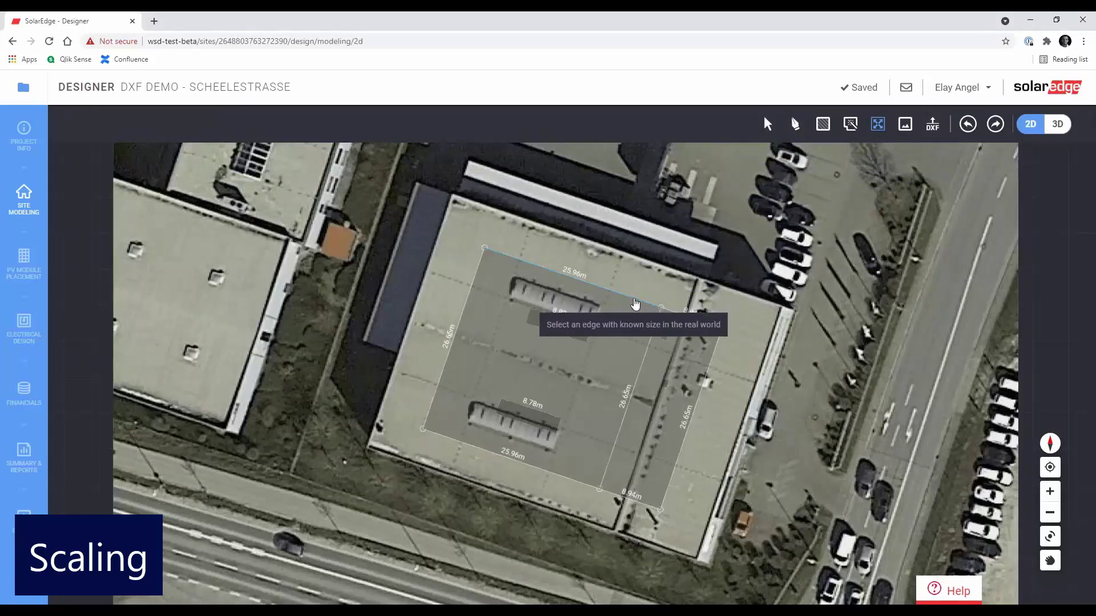
pyautogui.click(636, 302)
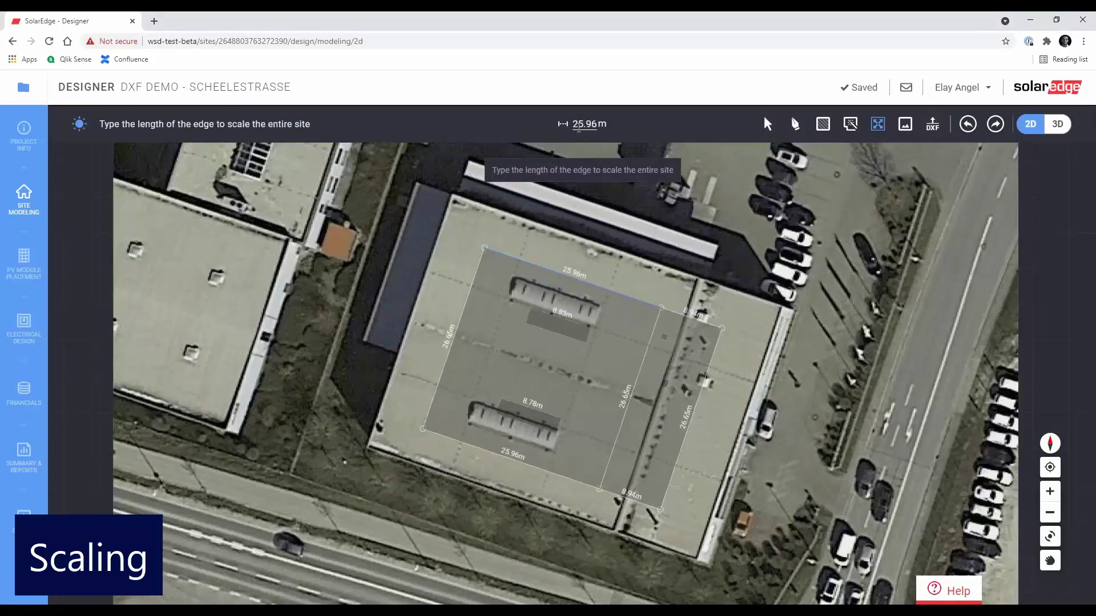
pyautogui.doubleClick(578, 124)
pyautogui.press('BackSpace')
pyautogui.write('35.96')
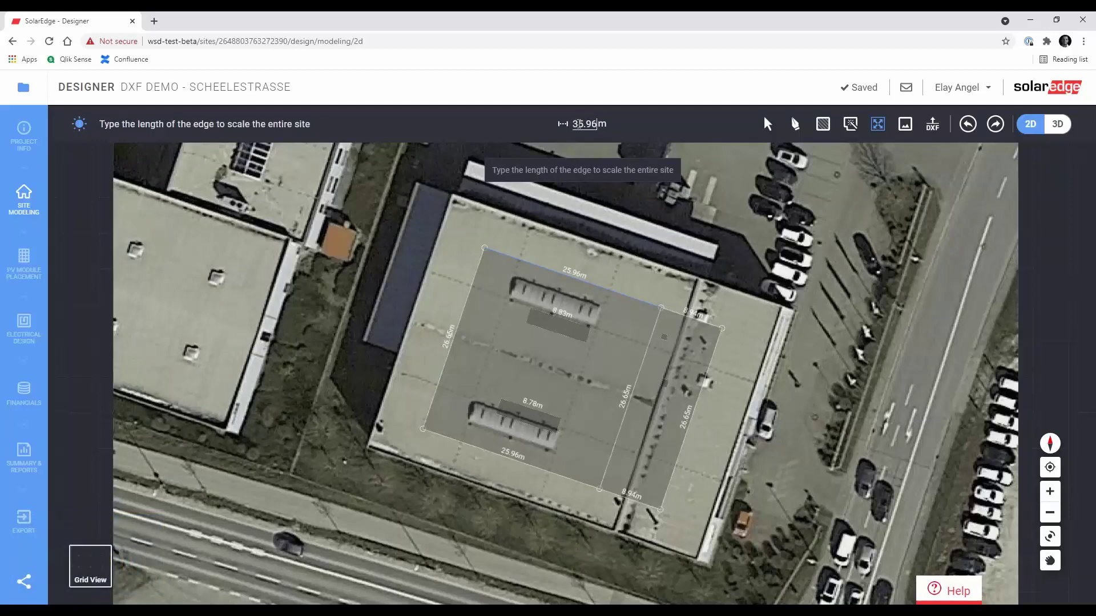
pyautogui.press('Return')
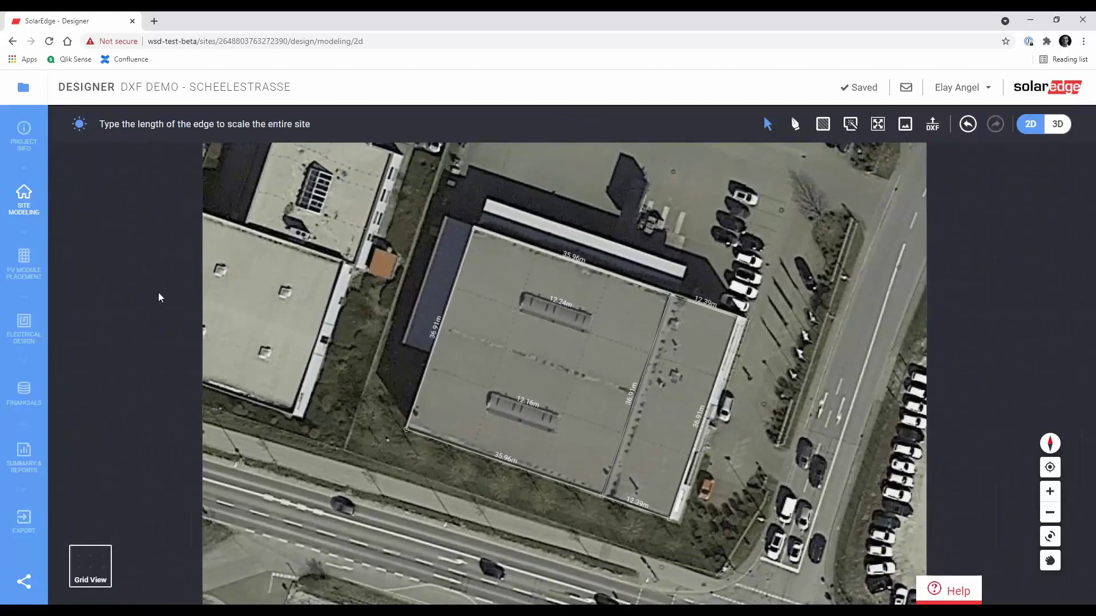
# Open PV Module Placement and select the imported 452-module array on the main roof
pyautogui.click(21, 274)
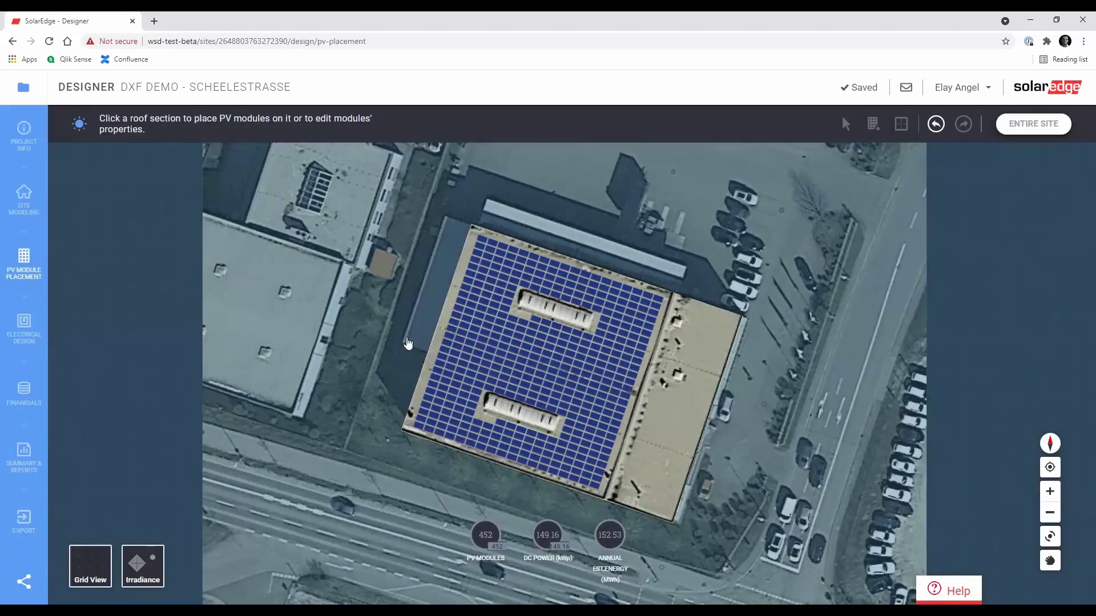
pyautogui.click(522, 361)
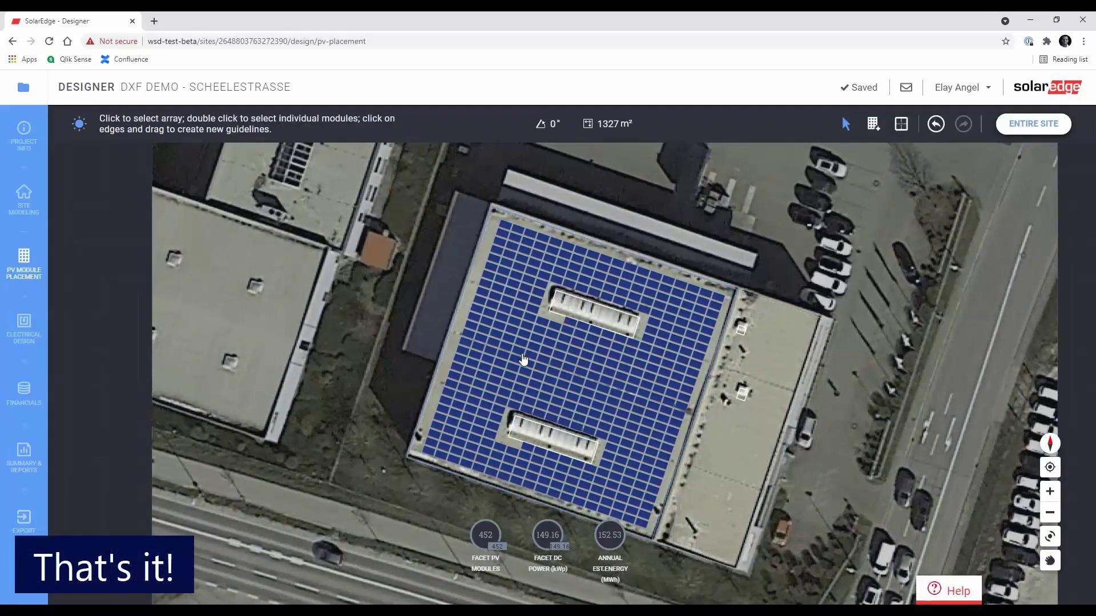
pyautogui.click(523, 359)
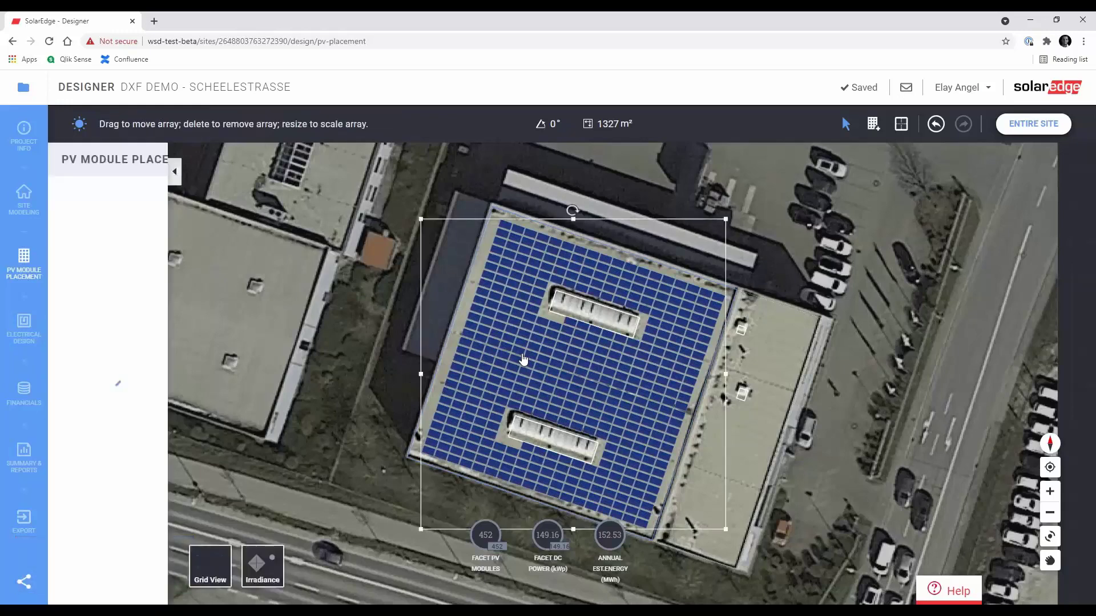